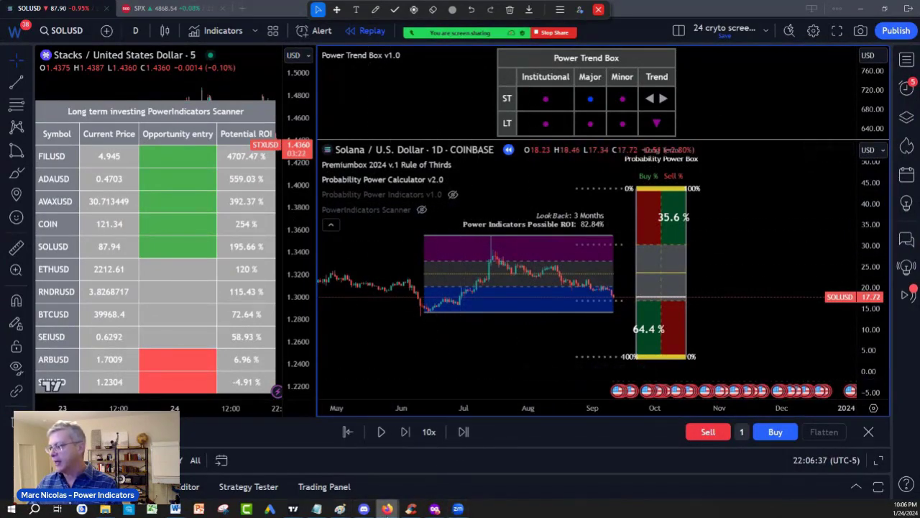
Switch to Firefox and review the MarketWatch economic calendar's upcoming reports through Friday, Feb. 2, including the Fed interest-rate decision
mouse_move(388, 508)
click(387, 468)
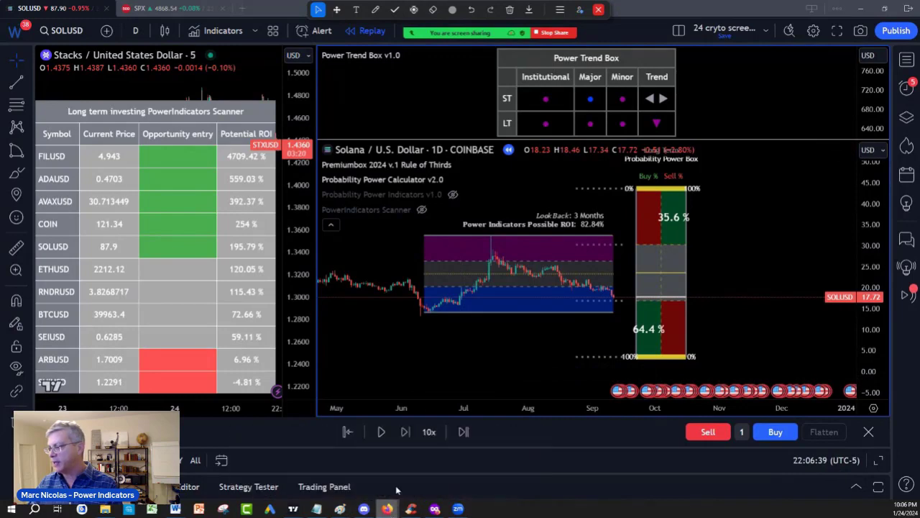
scroll(292, 324, down, 2)
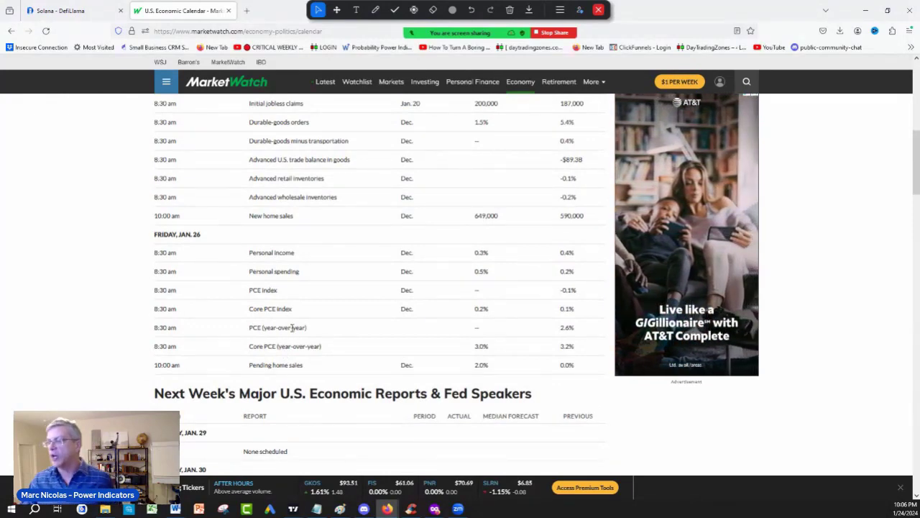
scroll(287, 326, down, 5)
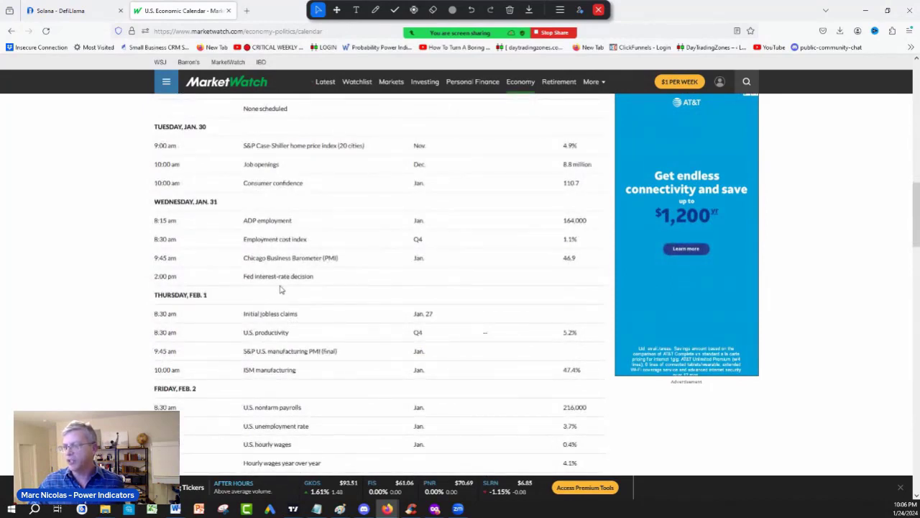
scroll(281, 289, down, 2)
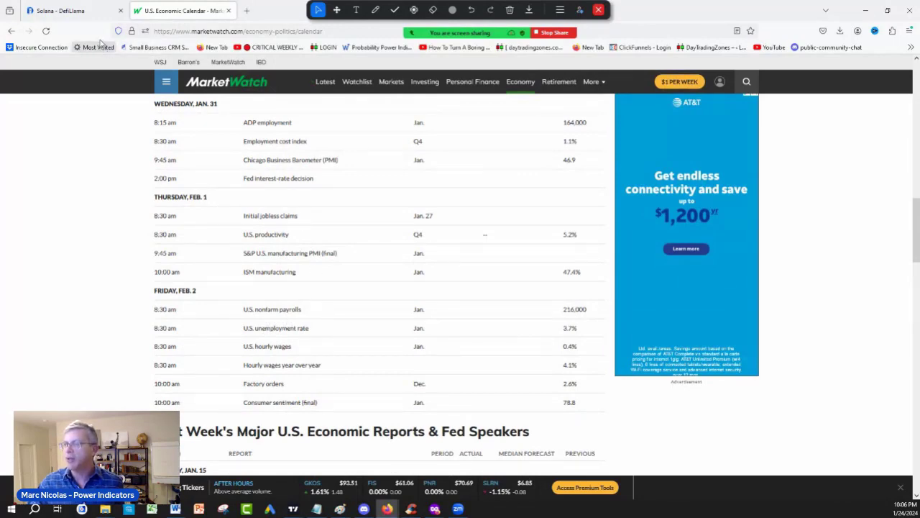
Open the Solana page on DefiLlama and mark the TVL chart's late-2021 peak and its recent rise with freehand pen strokes
click(93, 16)
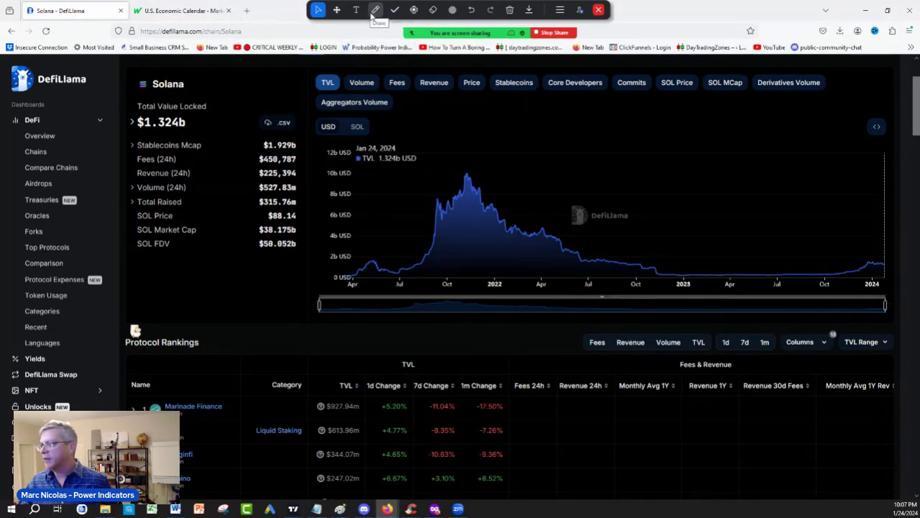
click(375, 10)
click(345, 46)
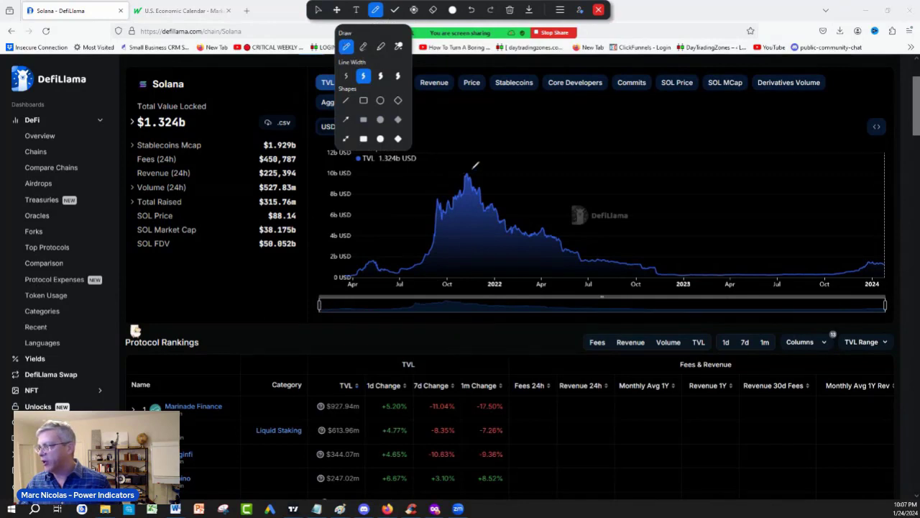
drag(475, 167, 452, 161)
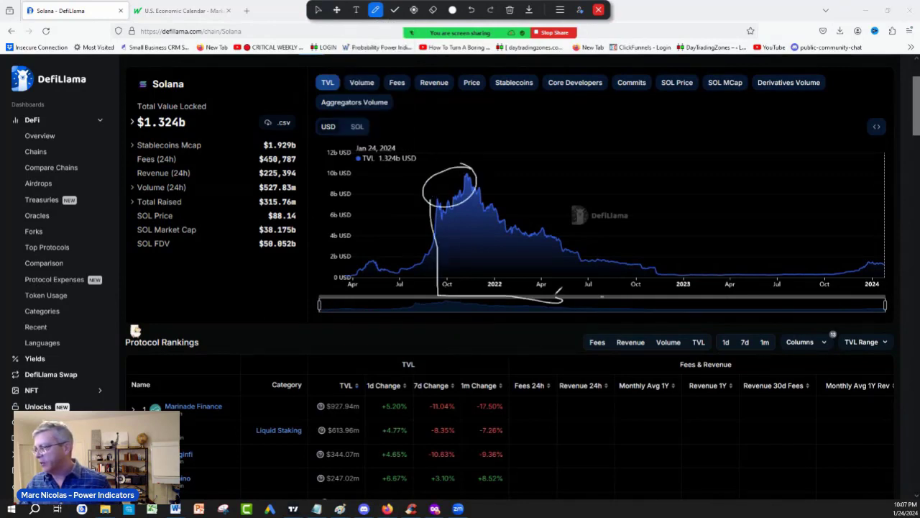
drag(536, 185, 448, 193)
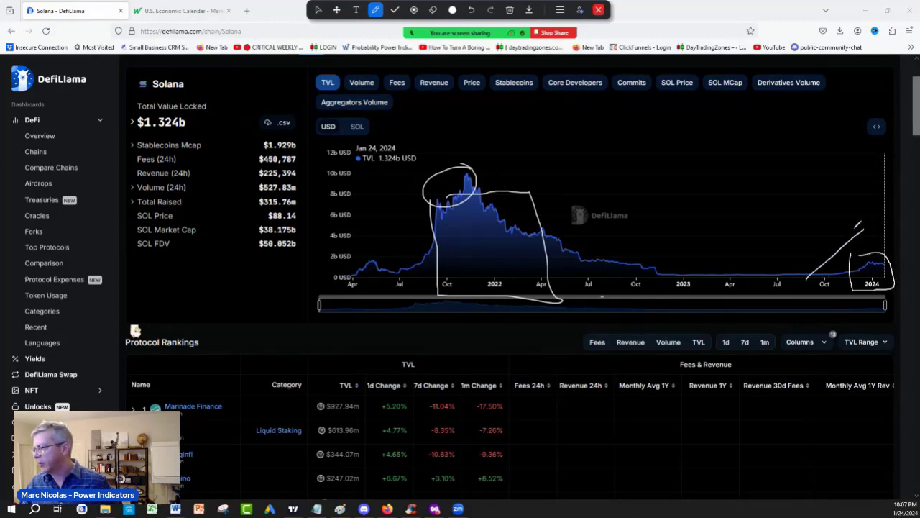
Clear all drawings and narrow the Solana TVL chart's time range to about September 2023 through January 2024
click(510, 10)
click(496, 35)
click(319, 9)
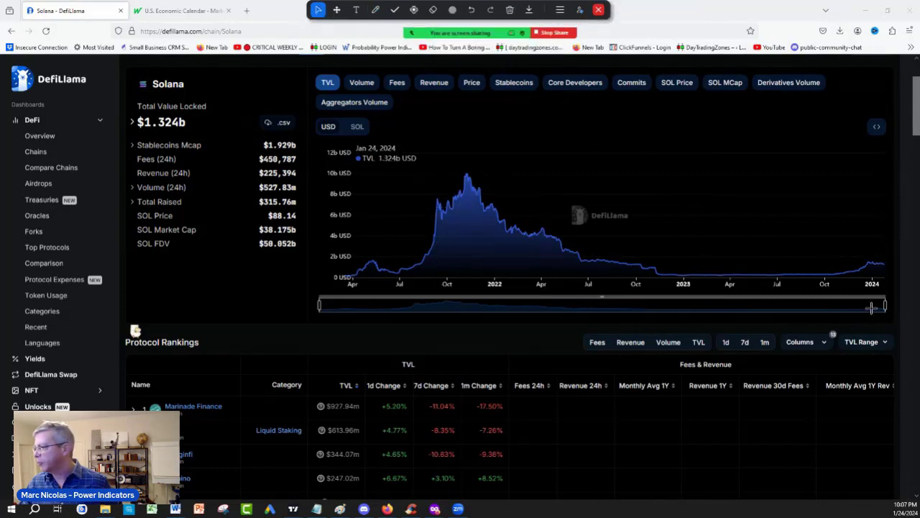
drag(318, 305, 796, 305)
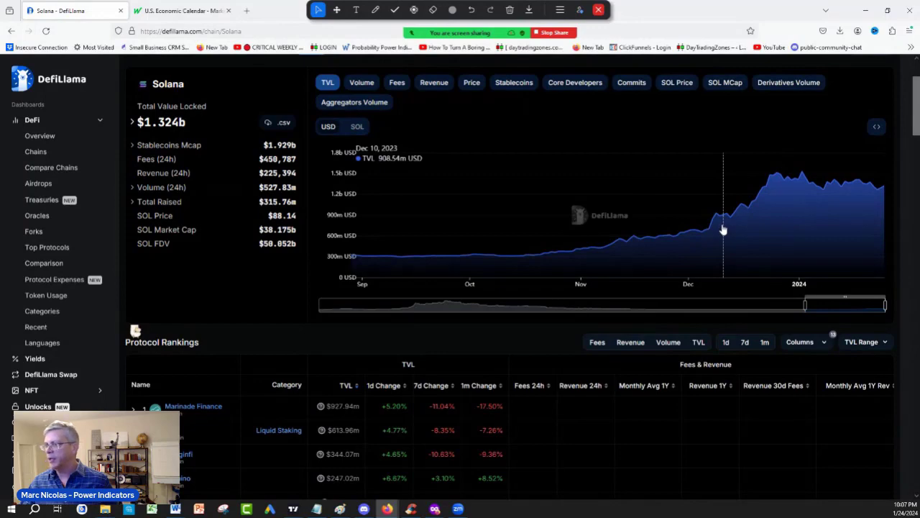
Open the DefiLlama chains overview and mark the Solana and Arbitrum TVL, stables and 24h volume figures, plus Solana's 24h fees
click(35, 153)
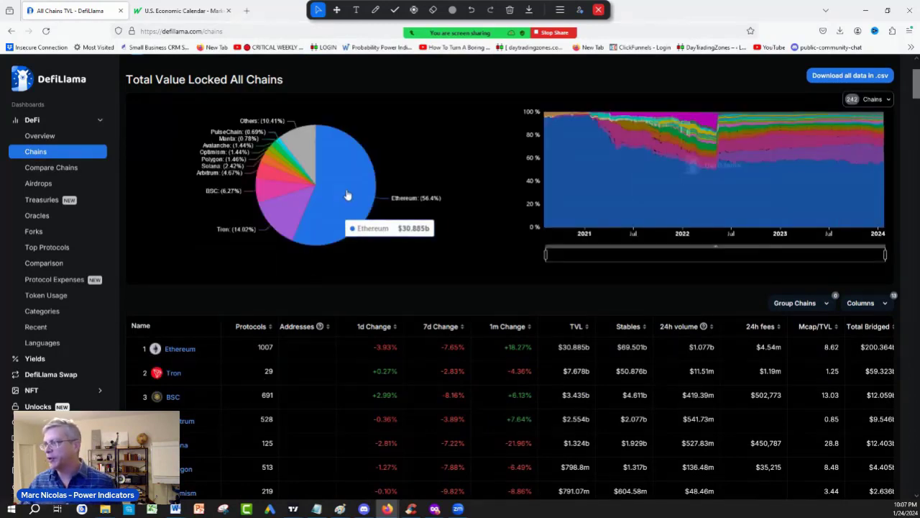
click(375, 10)
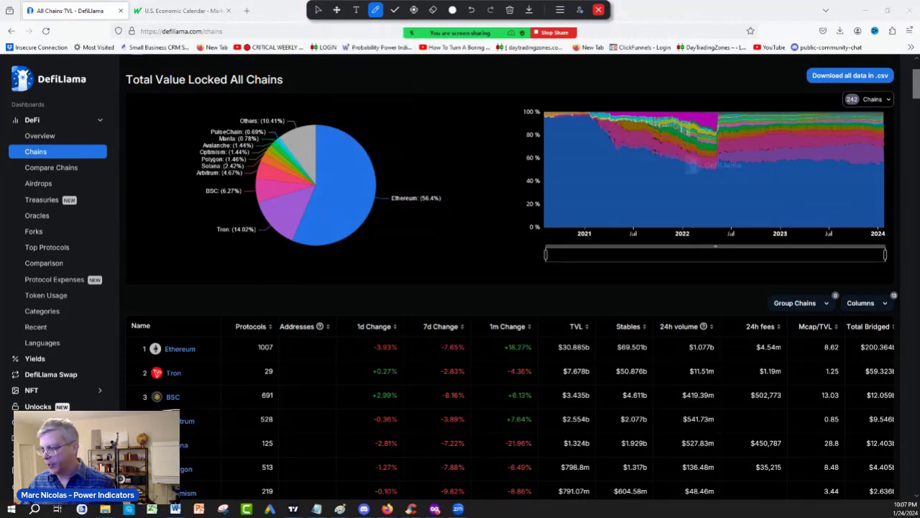
drag(273, 449, 442, 451)
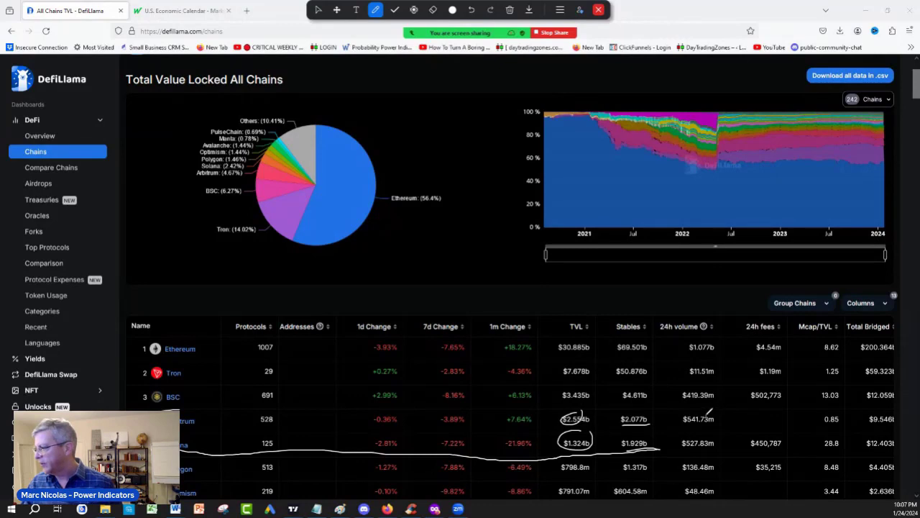
drag(709, 411, 728, 430)
mouse_move(733, 424)
mouse_down()
mouse_move(739, 416)
mouse_move(737, 428)
mouse_up()
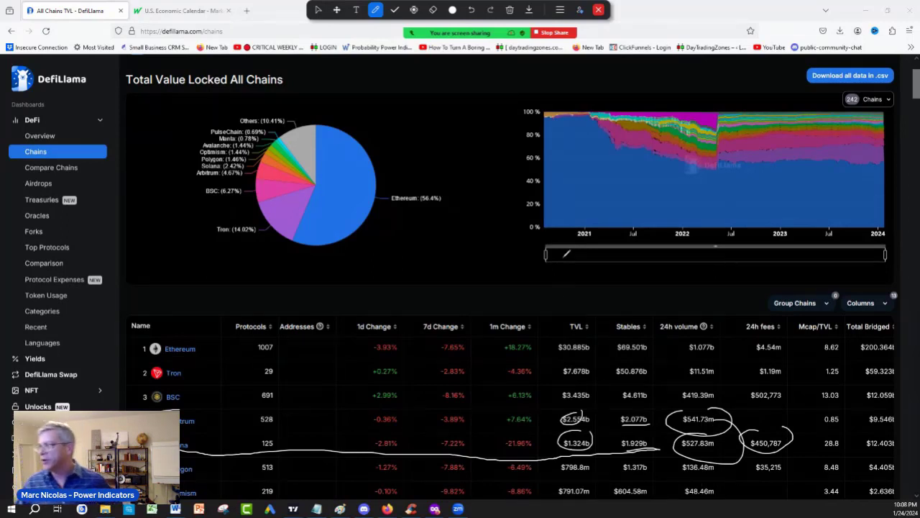
Clear all drawings from the chains table and minimize the browser to return to the TradingView charts
click(510, 9)
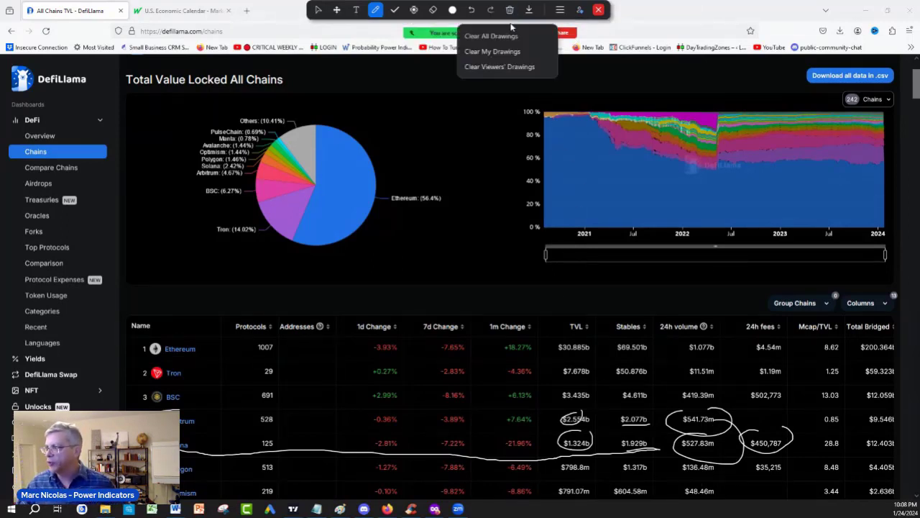
click(499, 35)
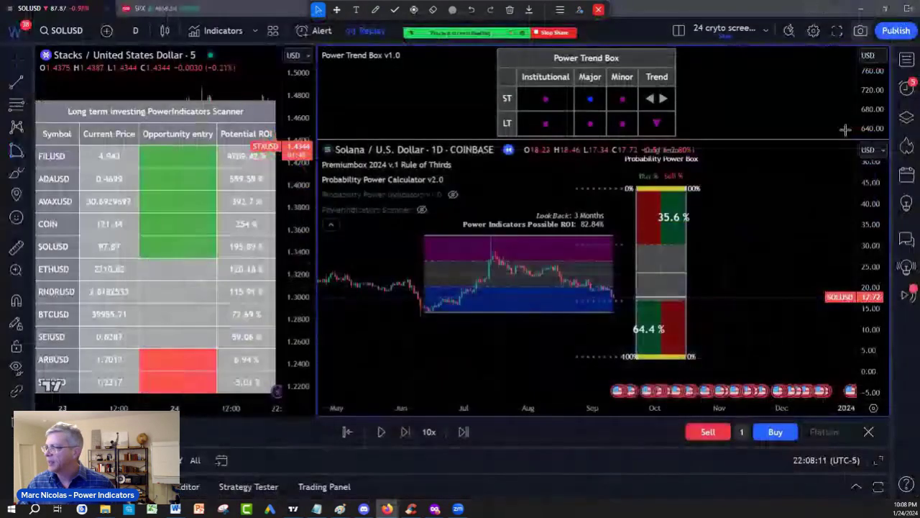
click(865, 10)
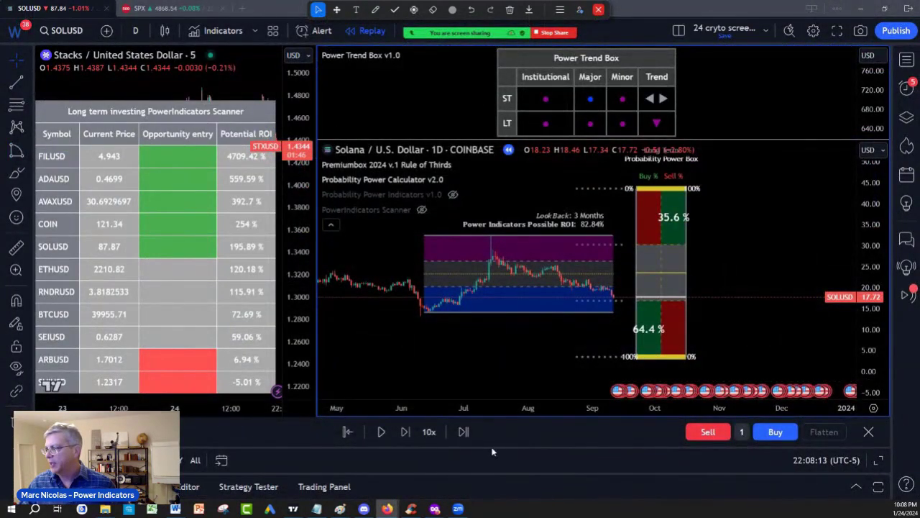
Circle the high and the low of the three-month price box on the Solana chart with the pen
click(375, 10)
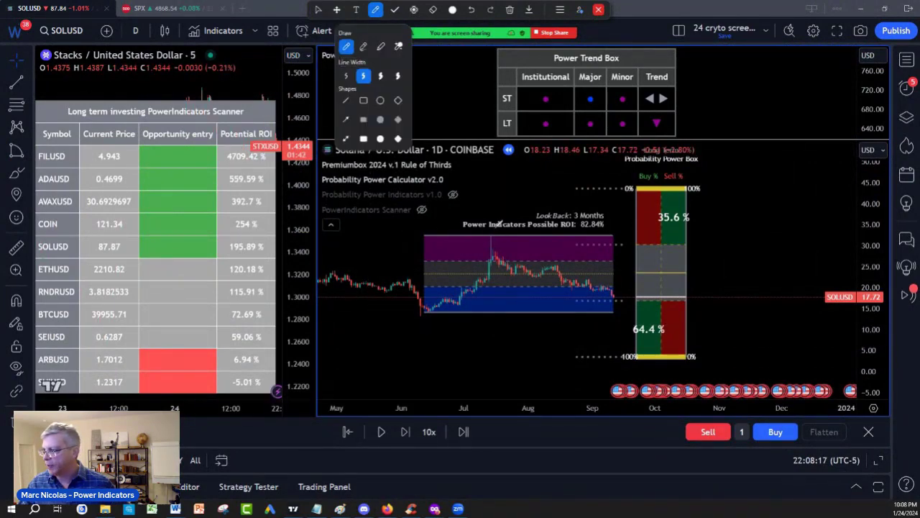
drag(499, 224, 481, 231)
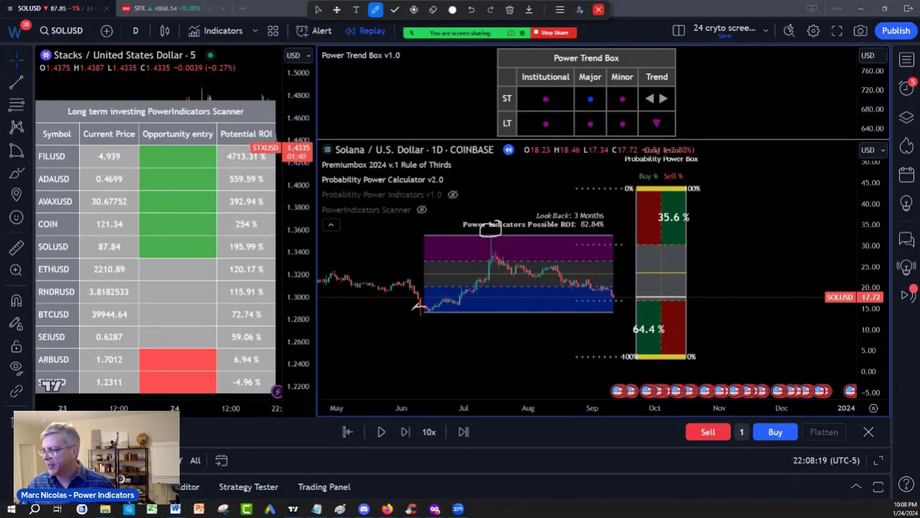
key(Escape)
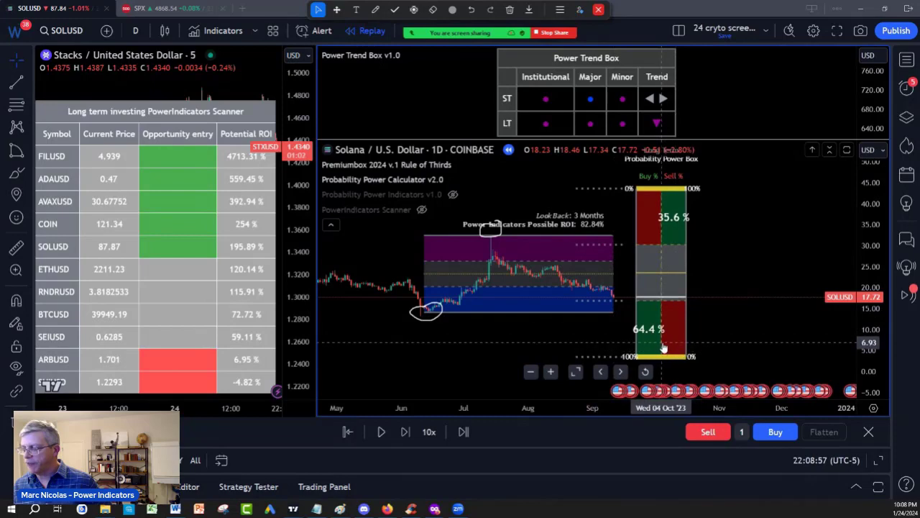
Play the Solana bar replay forward to the present day and clear all pen drawings from the chart
click(382, 432)
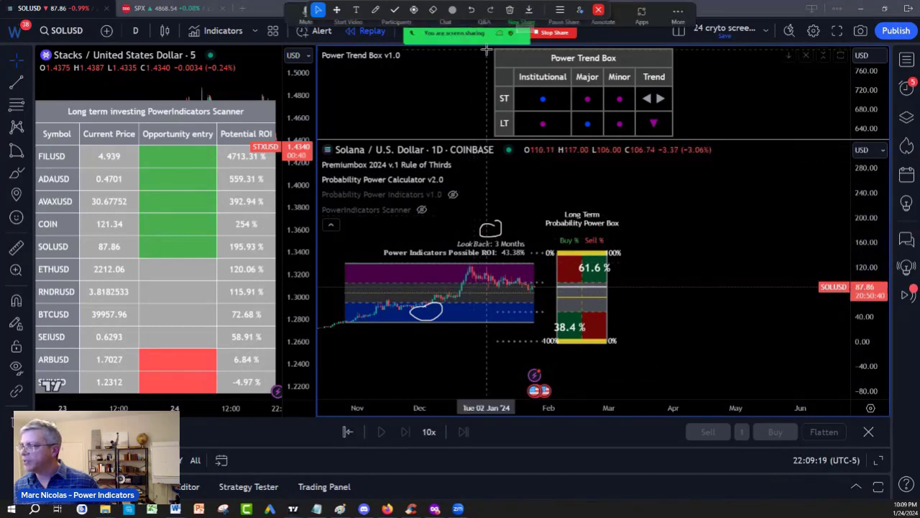
click(511, 12)
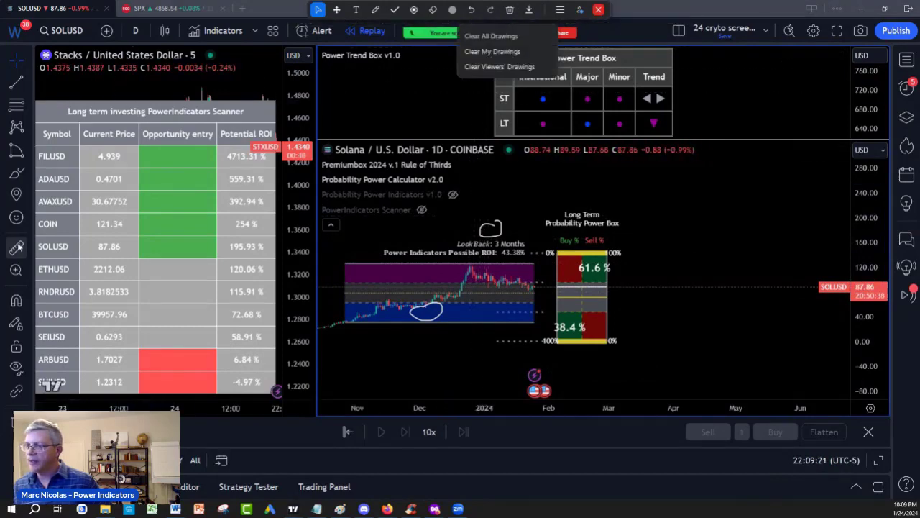
click(475, 35)
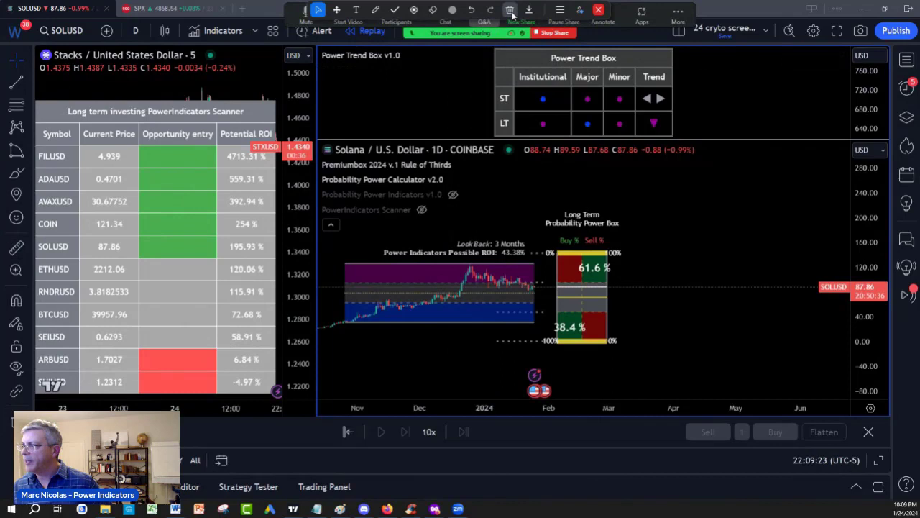
click(509, 10)
click(475, 48)
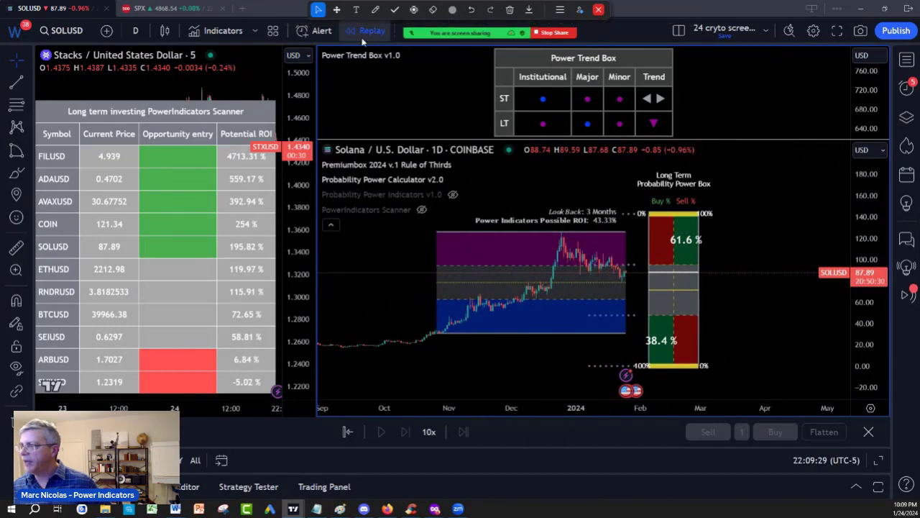
Restart the Solana bar replay from the late-December 2023 peak and place a sell order for 1 unit
click(349, 431)
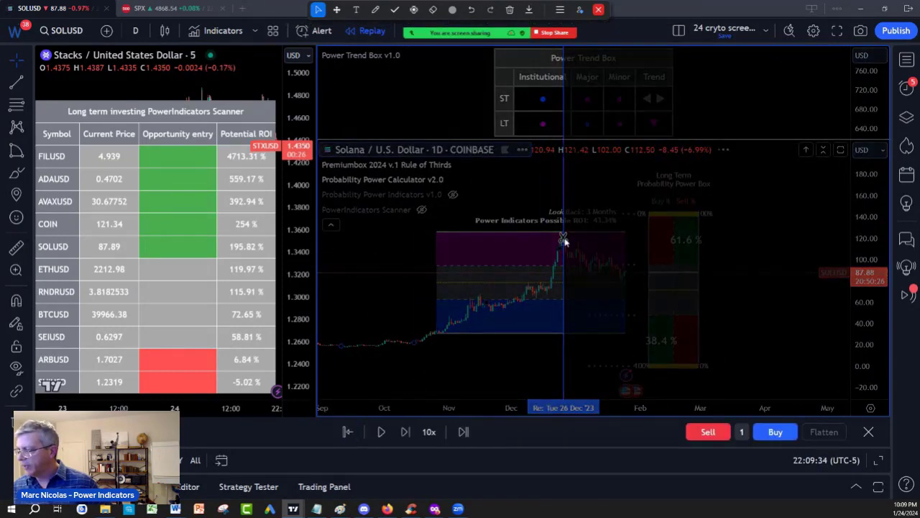
click(564, 241)
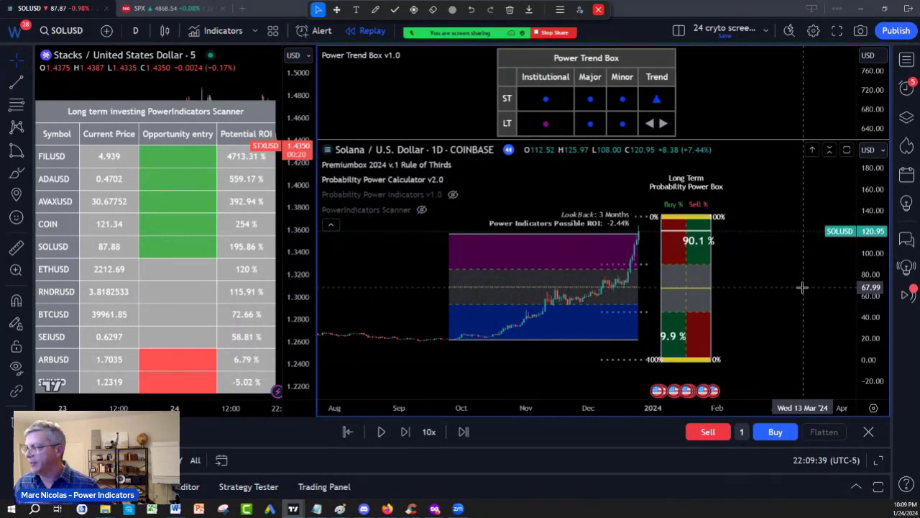
click(699, 432)
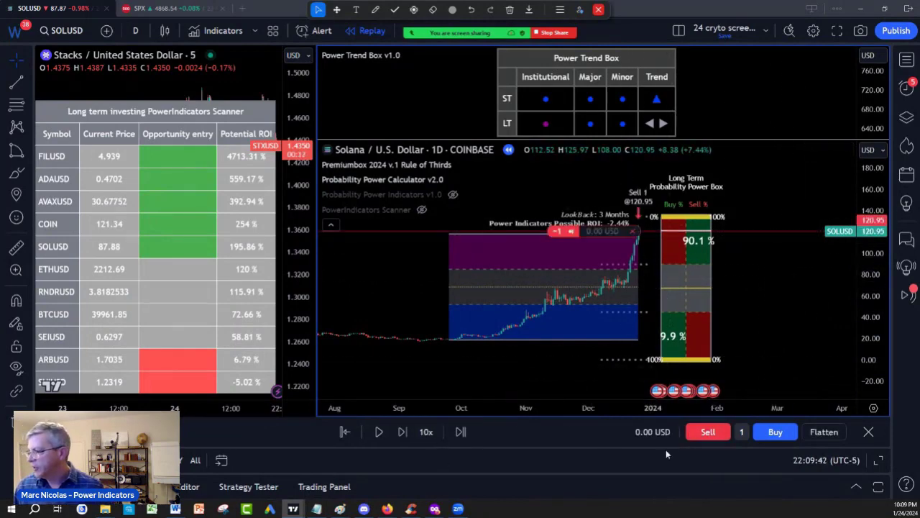
Play the replay forward to the present, dismiss the trading results dialog and exit replay mode
click(378, 433)
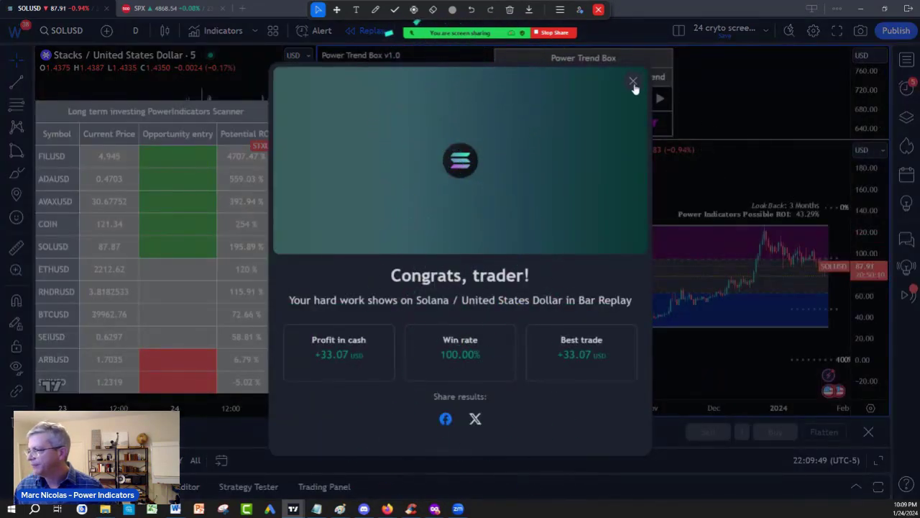
click(633, 82)
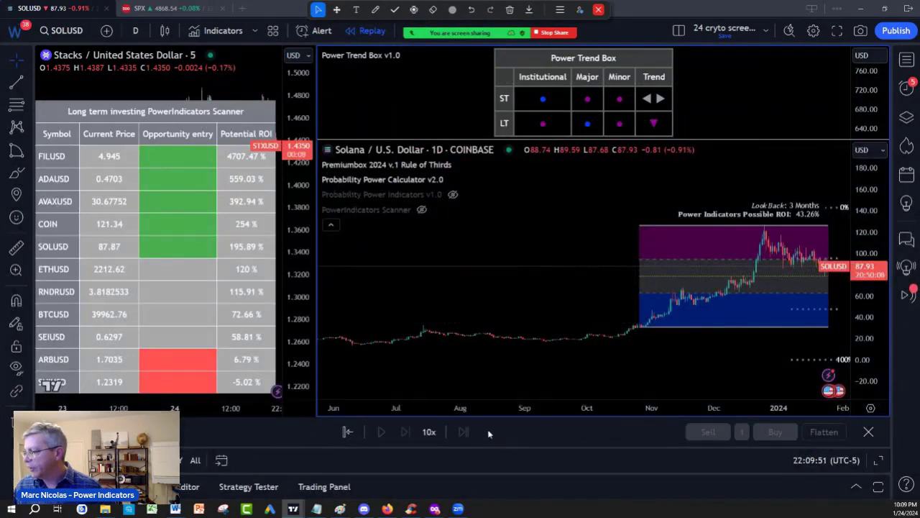
click(868, 432)
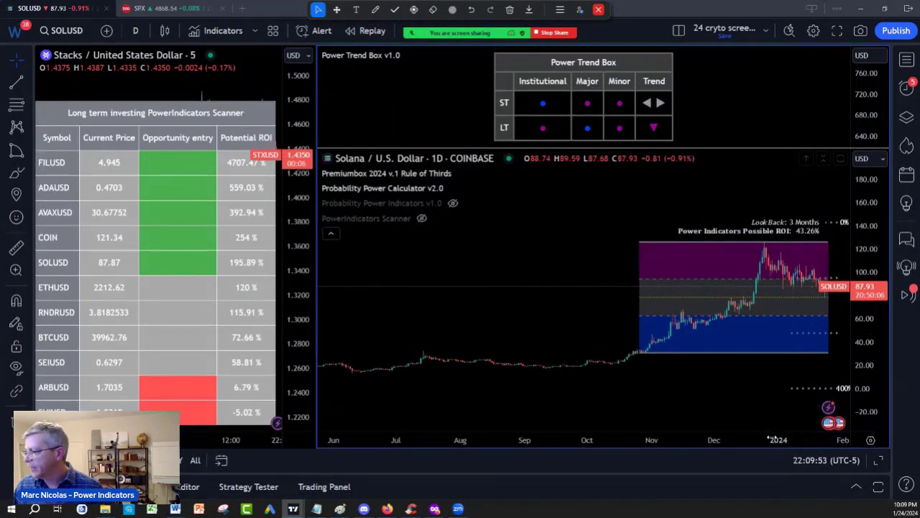
Enlarge the recent Solana candles, circle the Long term investing scanner's title with the pen and cross out FILUSD and ADAUSD
scroll(774, 439, up, 5)
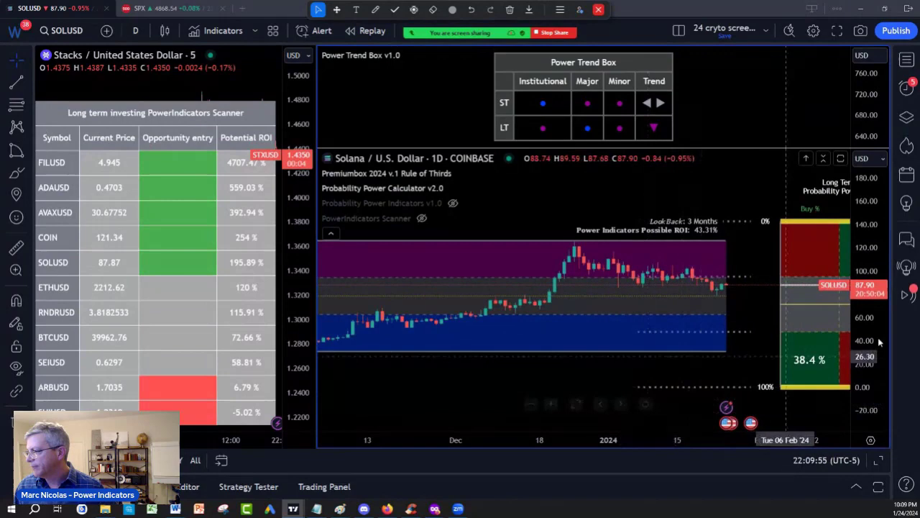
drag(889, 381, 853, 298)
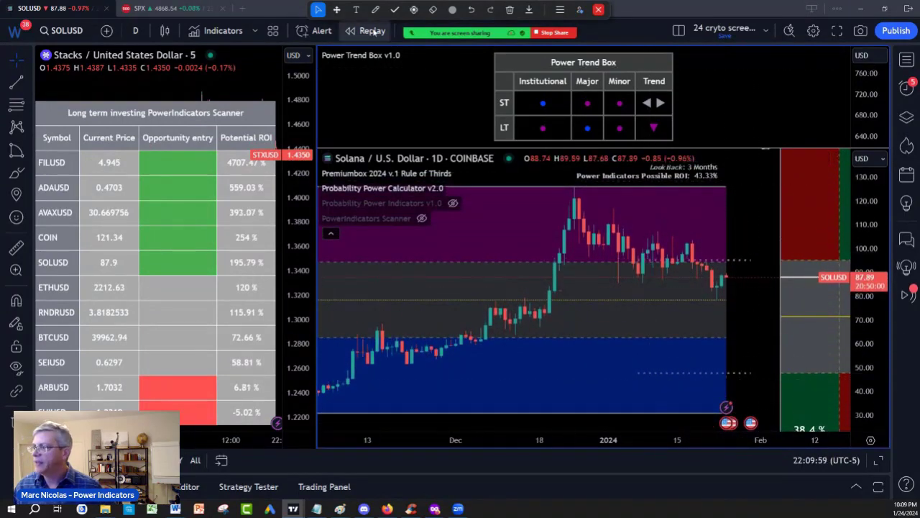
click(374, 10)
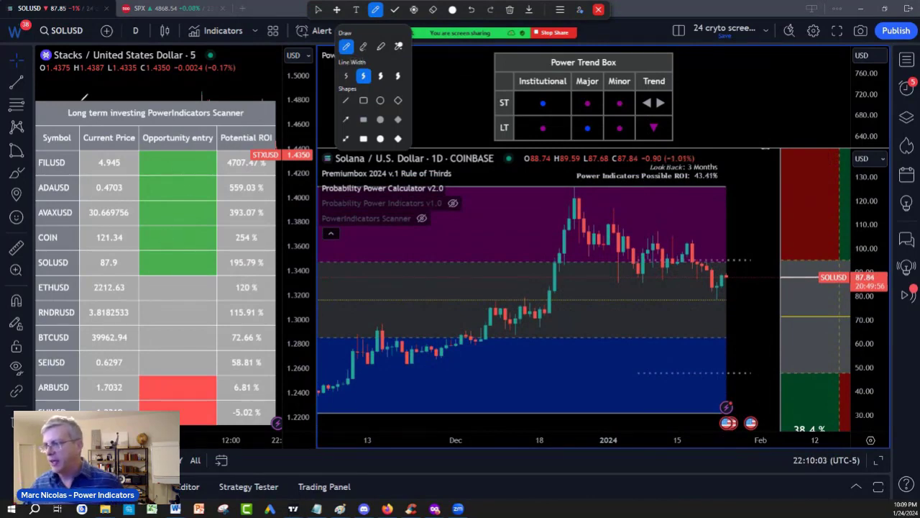
mouse_move(72, 102)
mouse_down()
mouse_move(99, 96)
mouse_move(83, 125)
mouse_move(259, 119)
mouse_move(140, 99)
mouse_move(70, 115)
mouse_up()
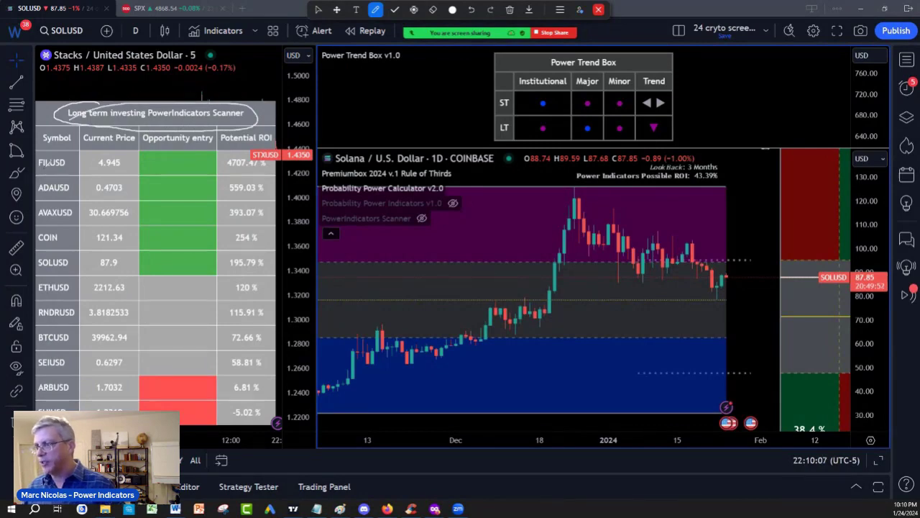
mouse_move(34, 164)
mouse_down()
mouse_move(96, 143)
mouse_move(66, 178)
mouse_move(79, 198)
mouse_up()
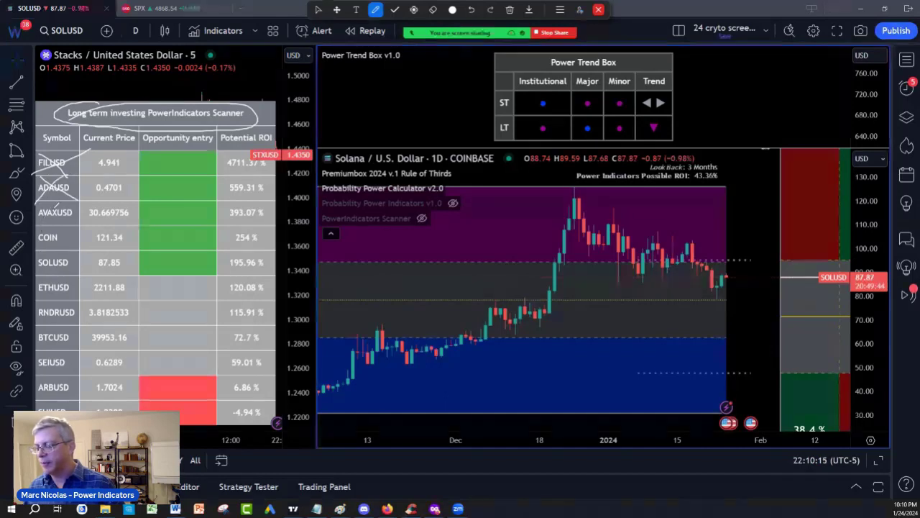
Circle AVAXUSD, COIN and SOLUSD in the scanner with the pen and outline their opportunity entry and potential ROI cells
mouse_move(69, 198)
mouse_down()
mouse_move(21, 204)
mouse_move(75, 195)
mouse_up()
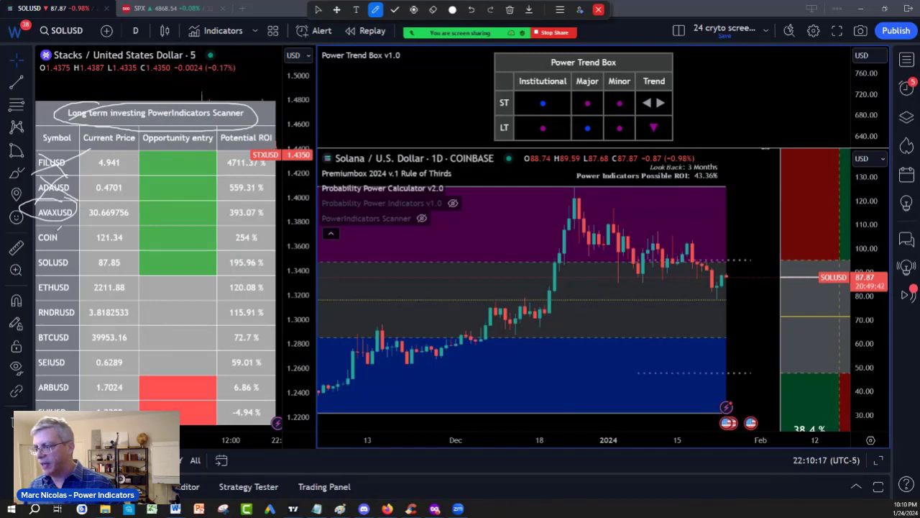
mouse_move(62, 226)
mouse_down()
mouse_move(47, 227)
mouse_move(50, 217)
mouse_move(73, 247)
mouse_up()
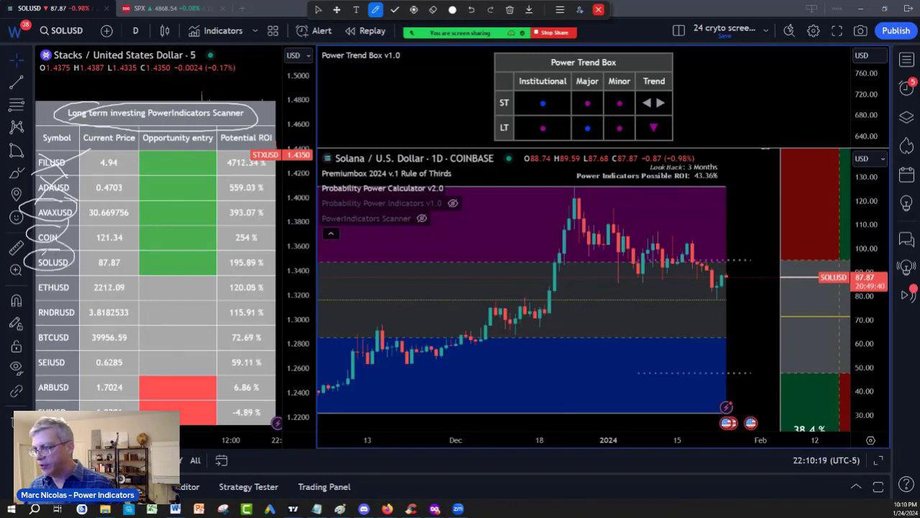
mouse_move(138, 191)
mouse_down()
mouse_move(141, 274)
mouse_move(236, 275)
mouse_move(283, 223)
mouse_move(260, 194)
mouse_move(133, 191)
mouse_up()
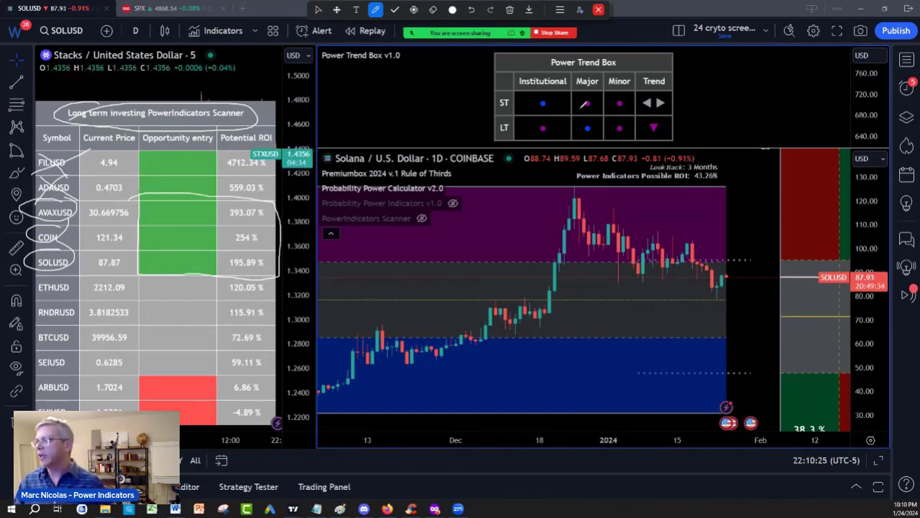
Clear all pen drawings from the scanner and leave drawing mode
click(512, 10)
click(514, 33)
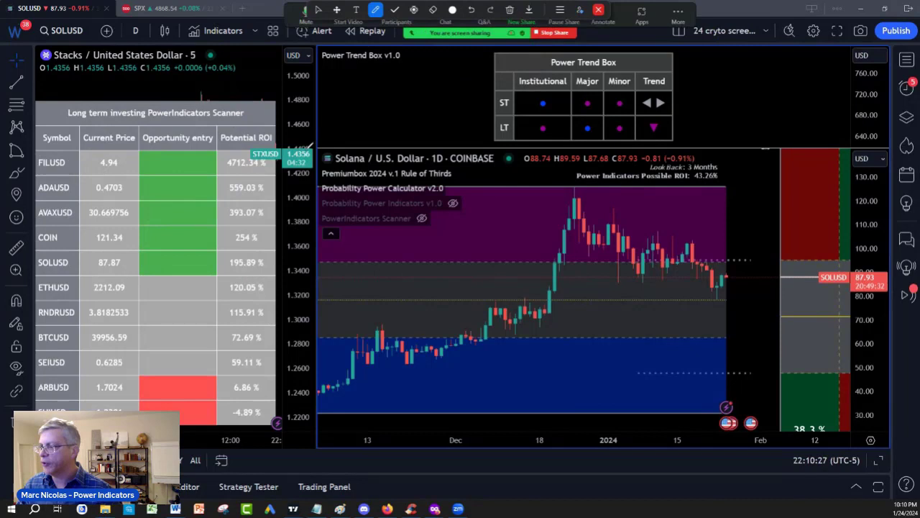
key(Escape)
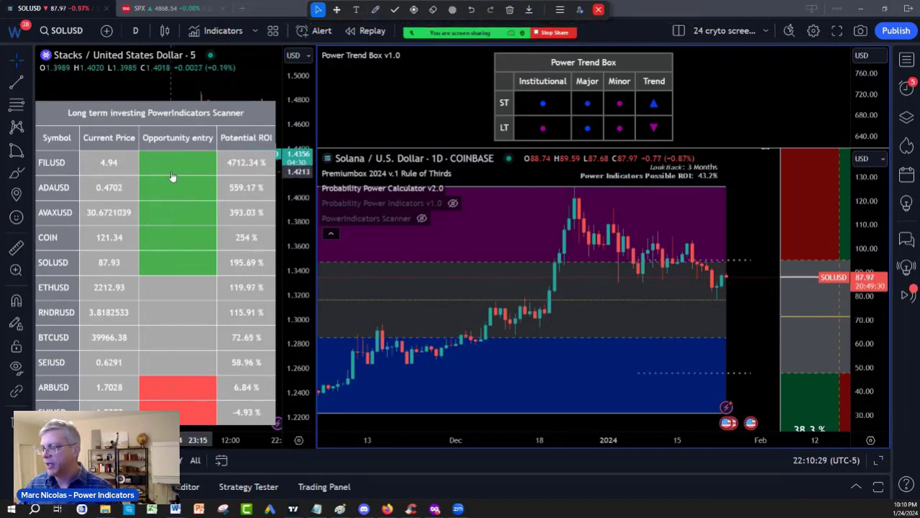
Review the Scanner Timeframe options and lookback periods in the PowerIndicators Scanner settings, keeping Long term investing
double_click(171, 176)
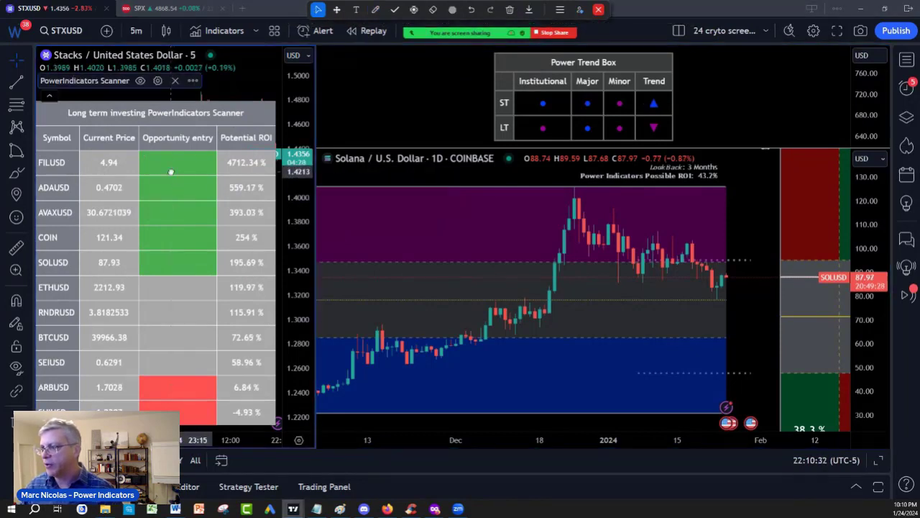
click(503, 150)
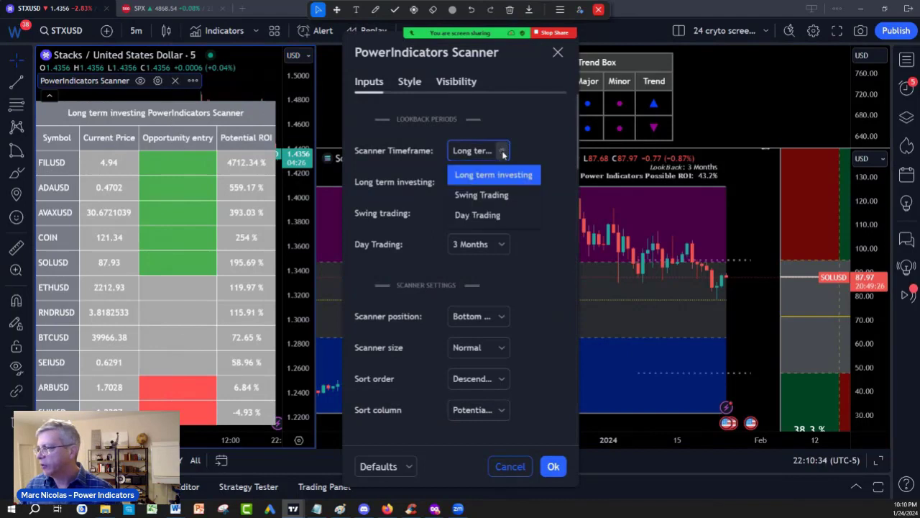
click(558, 204)
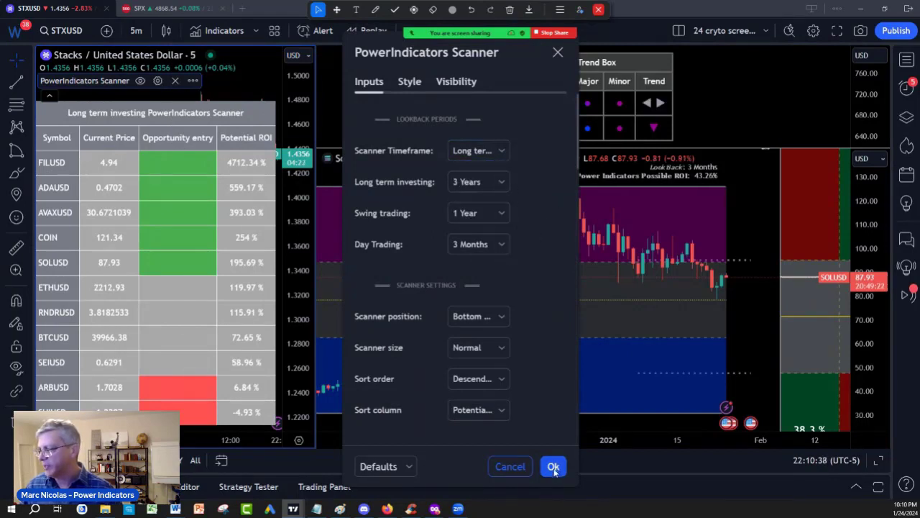
click(553, 465)
Draw two downward-sloping pen lines as a descending channel around the Solana candles since the late-December peak
click(827, 280)
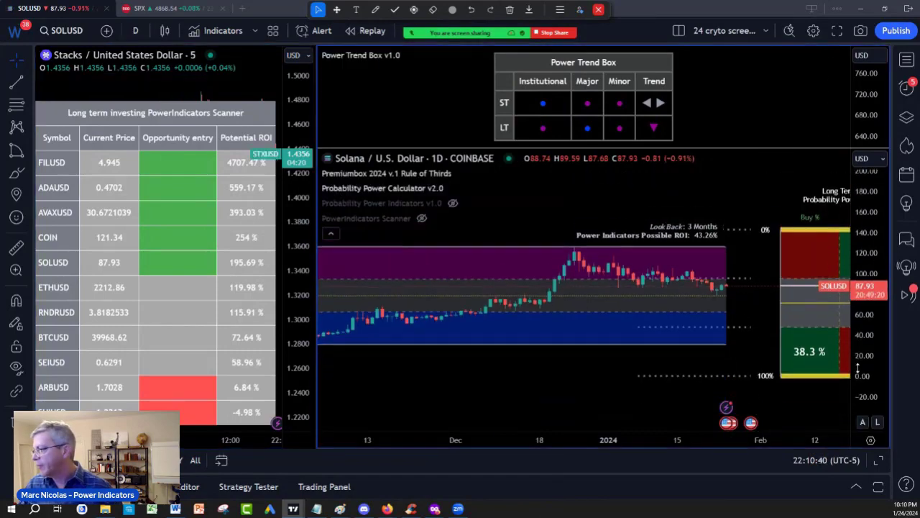
drag(701, 435, 582, 427)
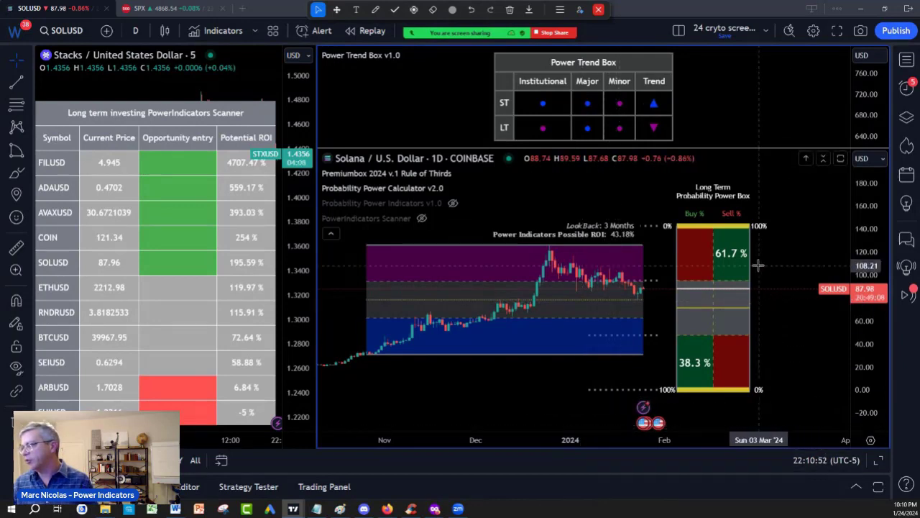
click(375, 9)
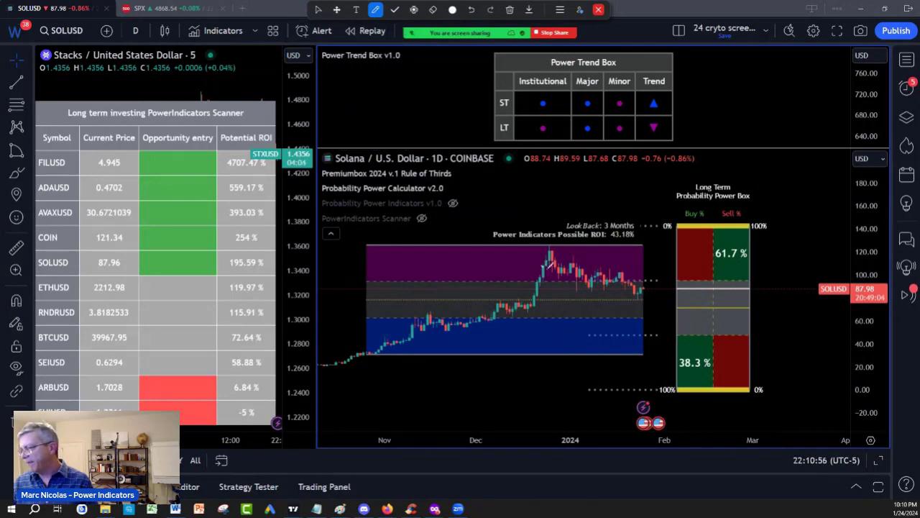
drag(543, 264, 639, 329)
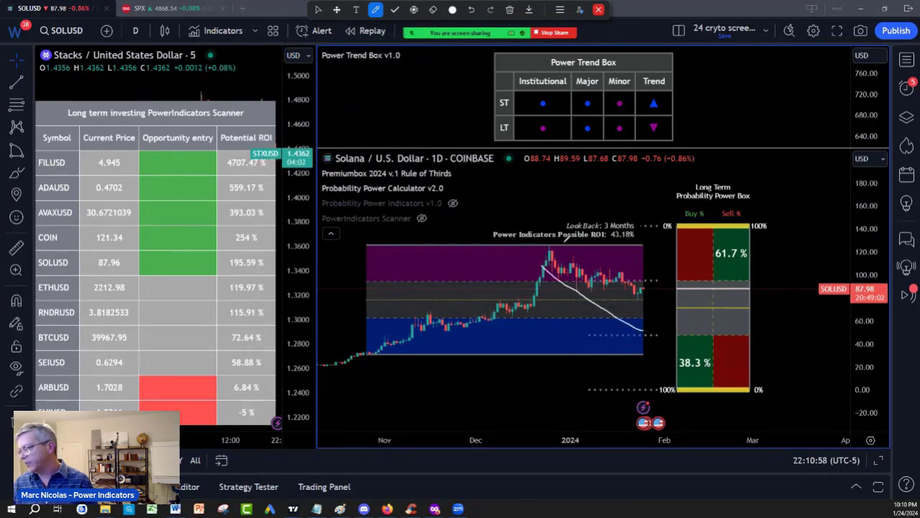
drag(563, 239, 688, 320)
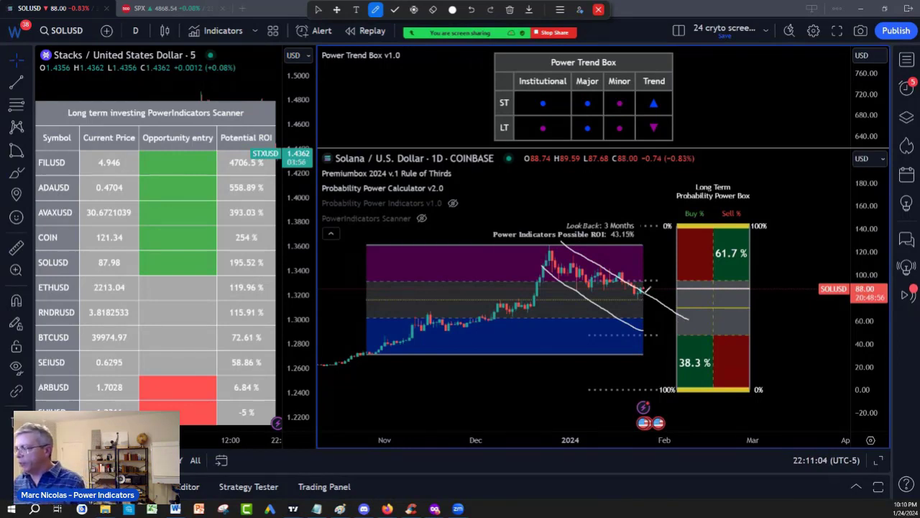
Draw a pen line falling from the latest Solana candle and write BTC and 35K beside the channel
mouse_move(644, 287)
mouse_down()
mouse_move(657, 325)
mouse_move(679, 335)
mouse_move(705, 319)
mouse_up()
mouse_move(697, 320)
mouse_down()
mouse_move(699, 335)
mouse_move(719, 335)
mouse_up()
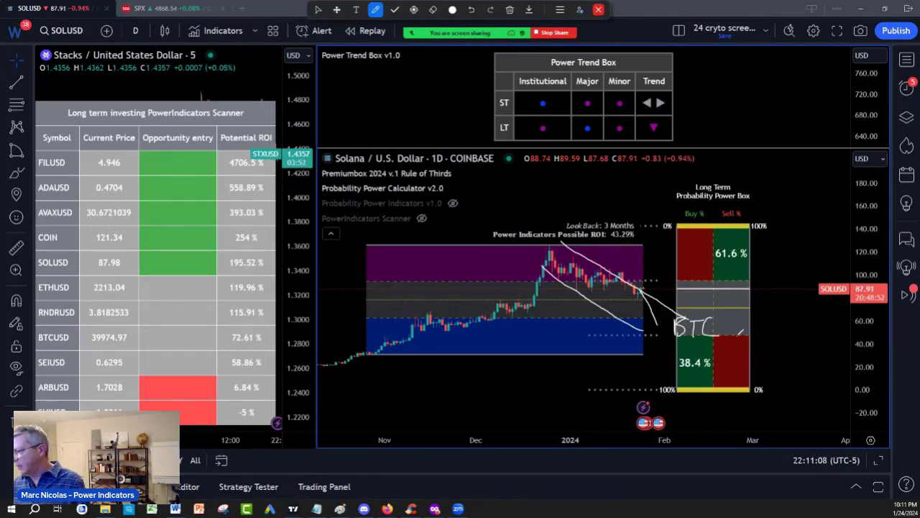
mouse_move(767, 312)
mouse_down()
mouse_move(777, 341)
mouse_move(794, 343)
mouse_move(797, 333)
mouse_up()
drag(798, 331, 808, 344)
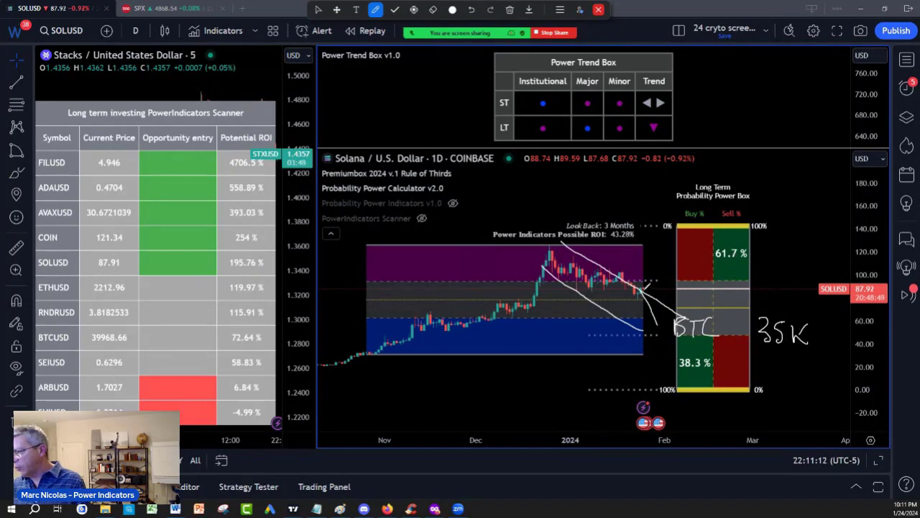
Reinforce the falling line, mark a support zone under the Solana price with two horizontal pen lines and write 65/70 across it
drag(647, 305, 656, 318)
drag(521, 302, 667, 305)
click(317, 9)
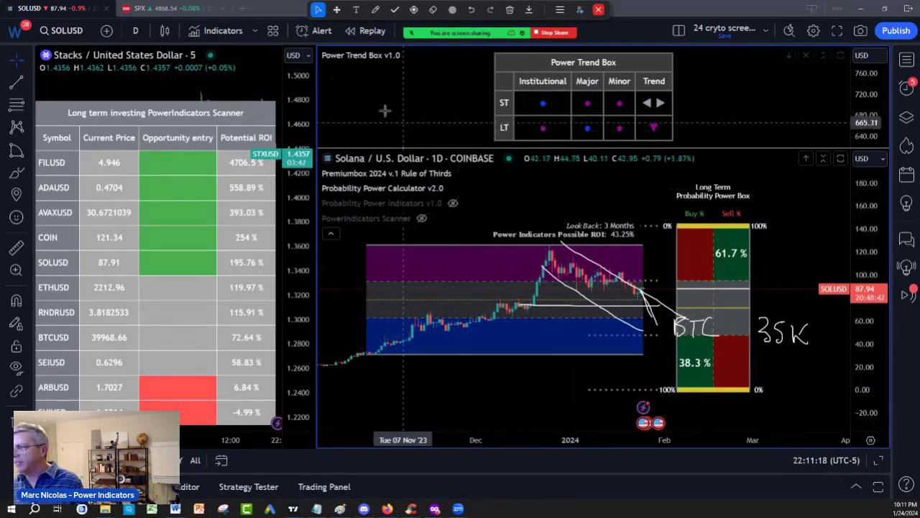
click(375, 9)
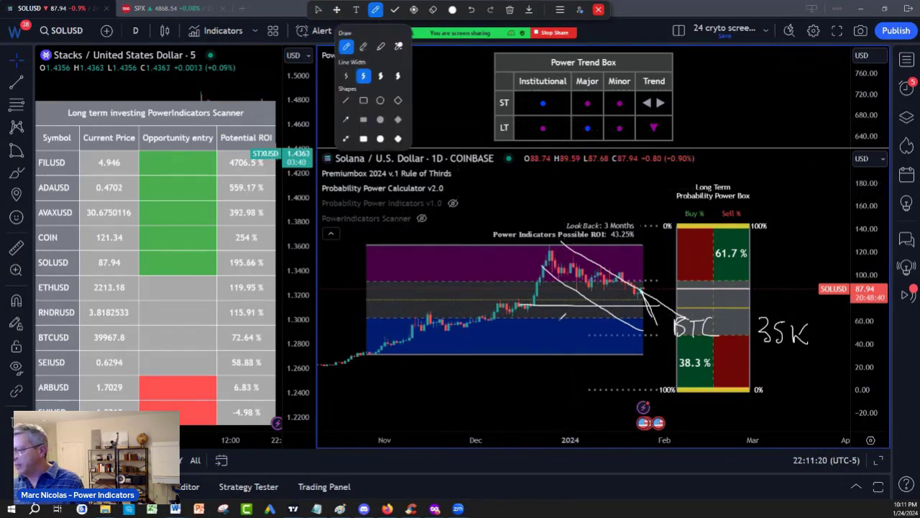
drag(544, 316, 662, 314)
mouse_move(548, 317)
mouse_down()
mouse_move(545, 333)
mouse_move(588, 325)
mouse_move(568, 353)
mouse_up()
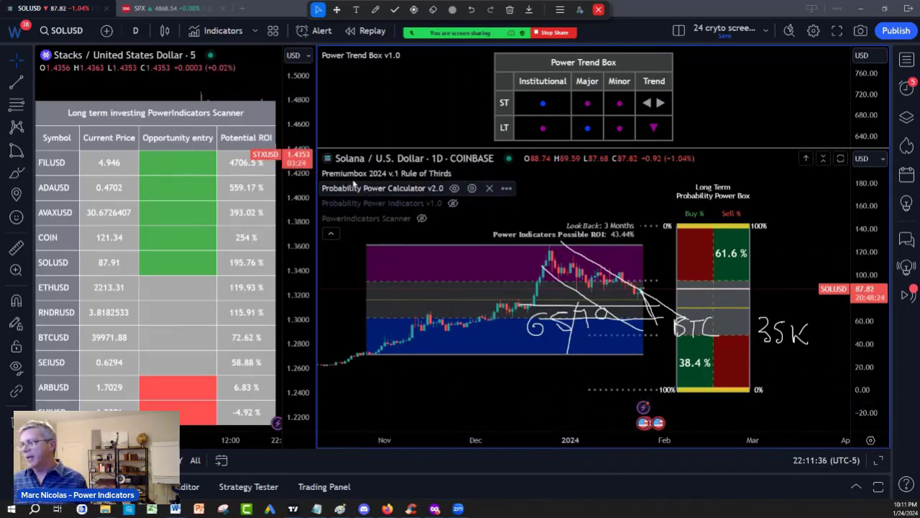
Draw pen lines rising from the BTC note to the top of the Probability Power Box and write a circled 155 there
click(375, 10)
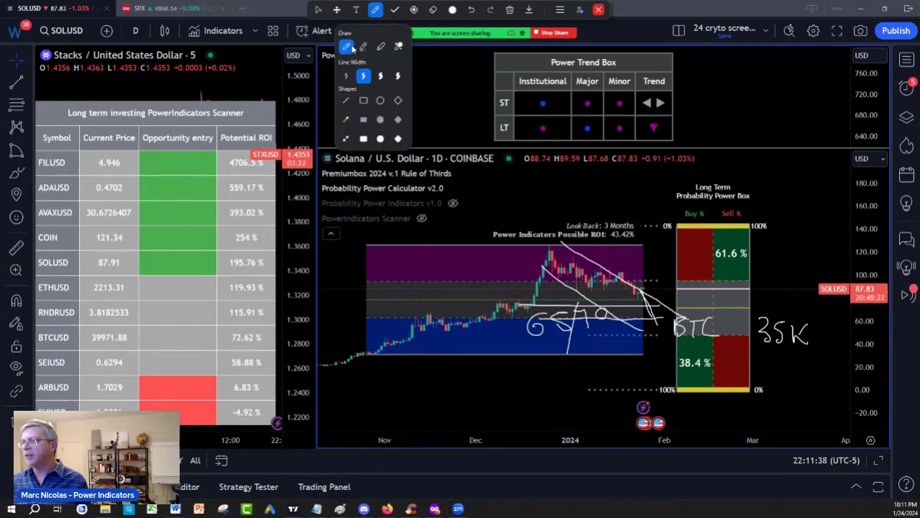
mouse_move(631, 279)
mouse_down()
mouse_move(680, 309)
mouse_move(752, 213)
mouse_up()
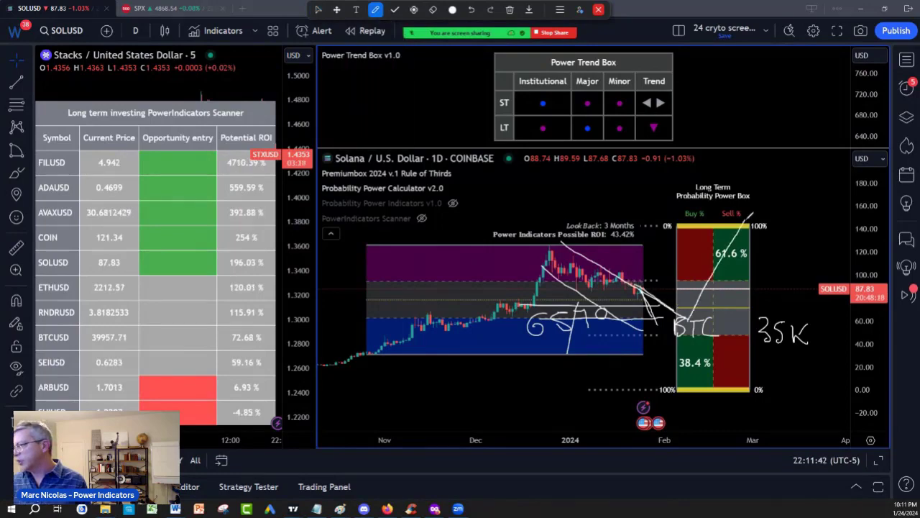
drag(710, 325, 766, 222)
drag(778, 185, 777, 232)
drag(787, 198, 780, 227)
drag(814, 188, 800, 220)
mouse_move(804, 184)
mouse_down()
mouse_move(812, 184)
mouse_move(800, 235)
mouse_up()
mouse_move(814, 226)
mouse_down()
mouse_move(808, 231)
mouse_move(788, 186)
mouse_up()
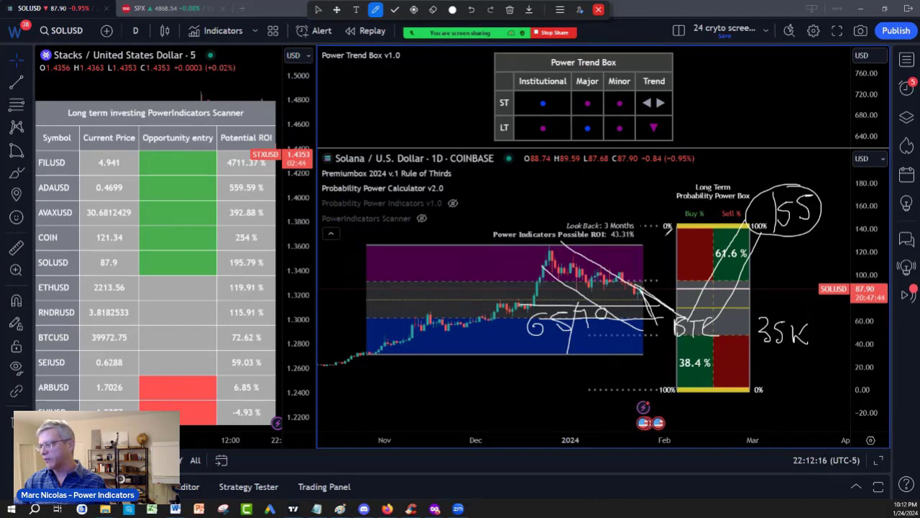
Clear all pen drawings and switch the Solana chart to the 1-month timeframe
click(510, 9)
click(460, 35)
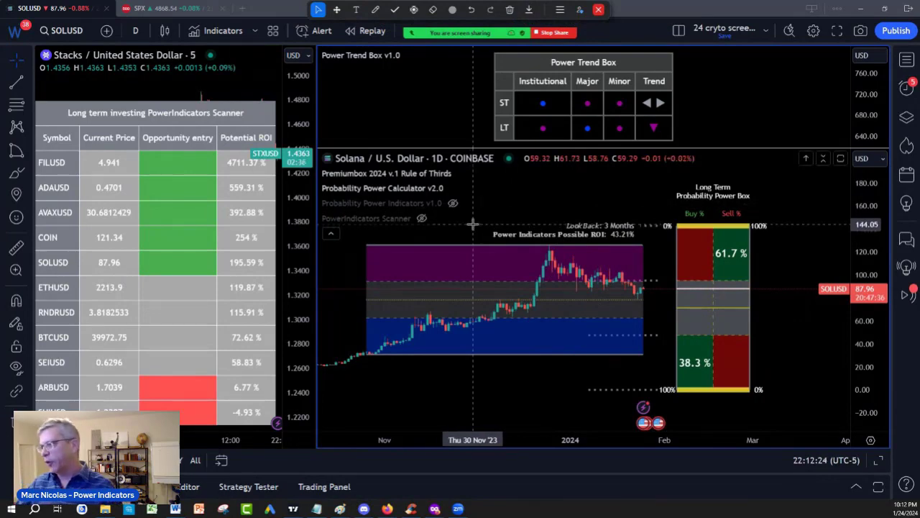
click(140, 31)
click(187, 458)
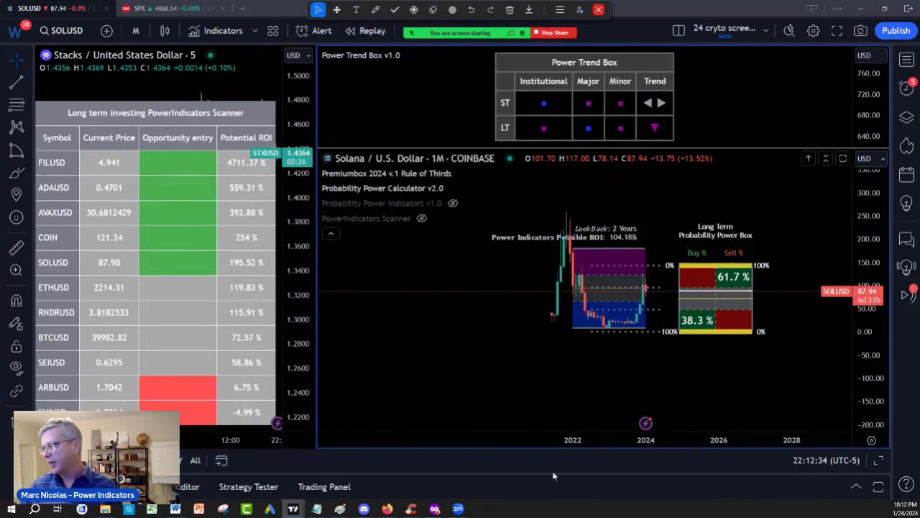
drag(575, 440, 442, 469)
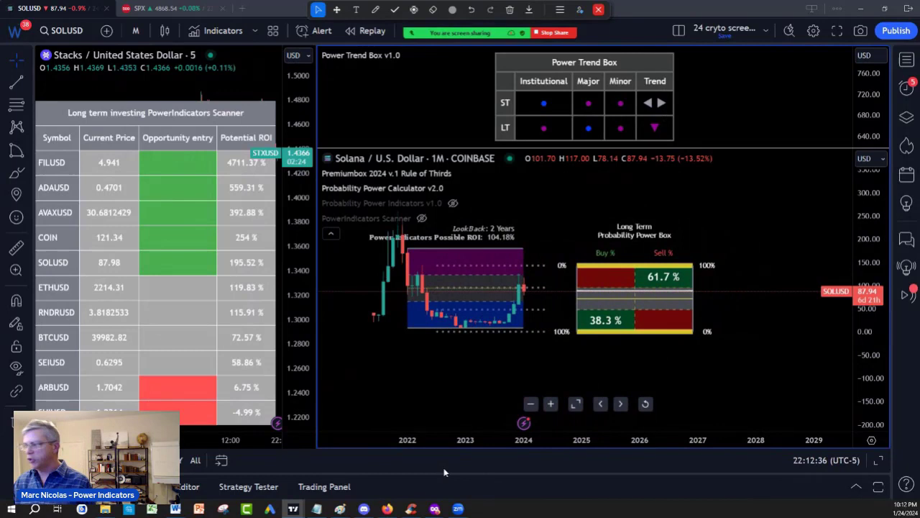